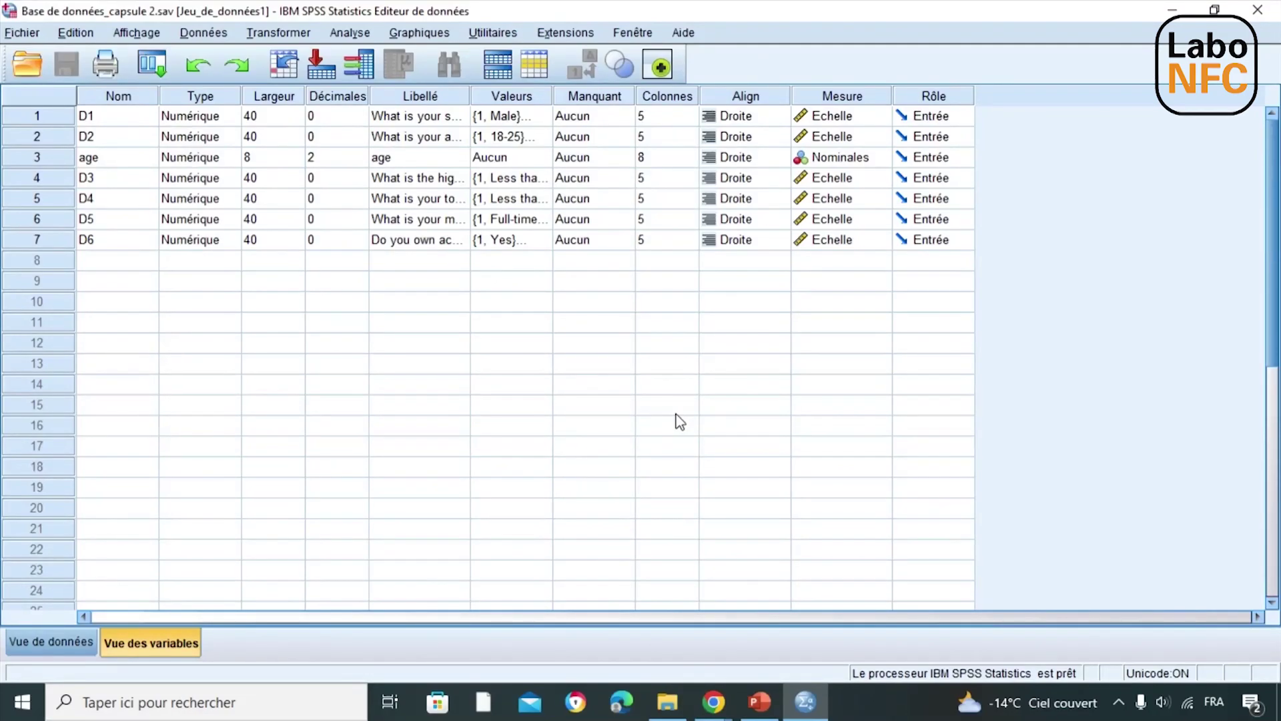
Run a Fréquences analysis on the variable "What is your sex?" with frequency tables displayed.
left_click(348, 34)
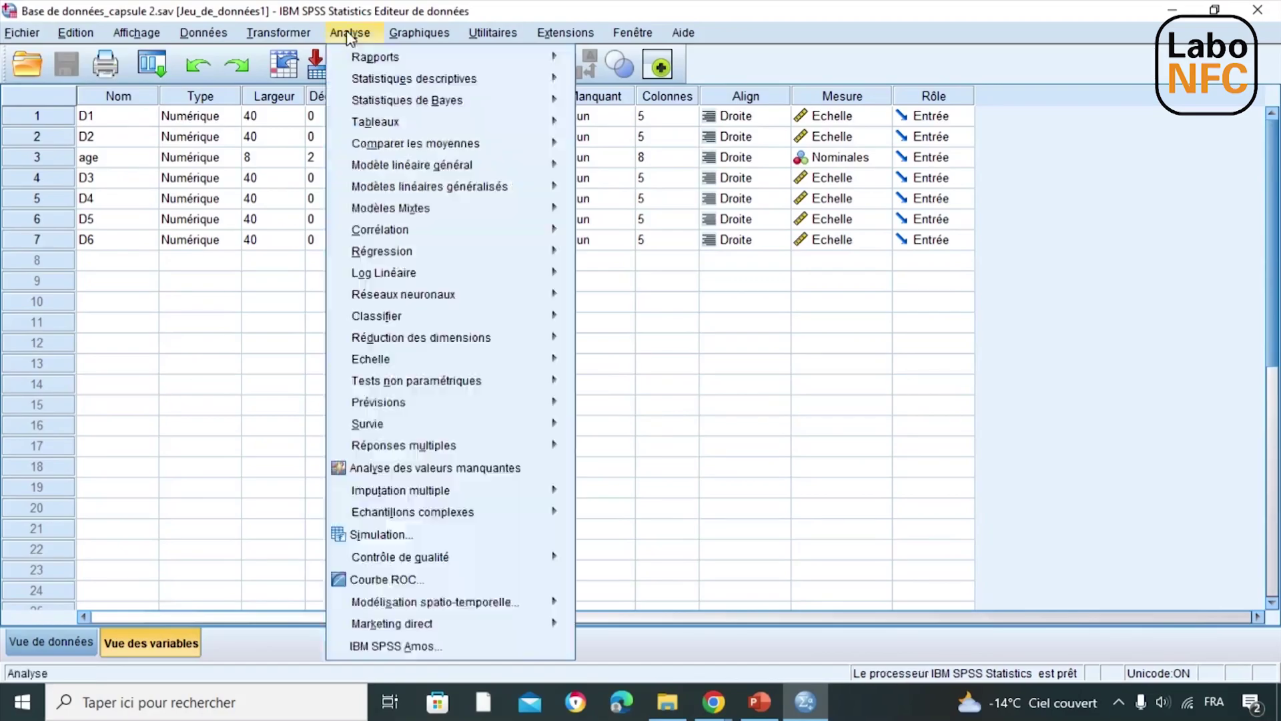
mouse_move(387, 80)
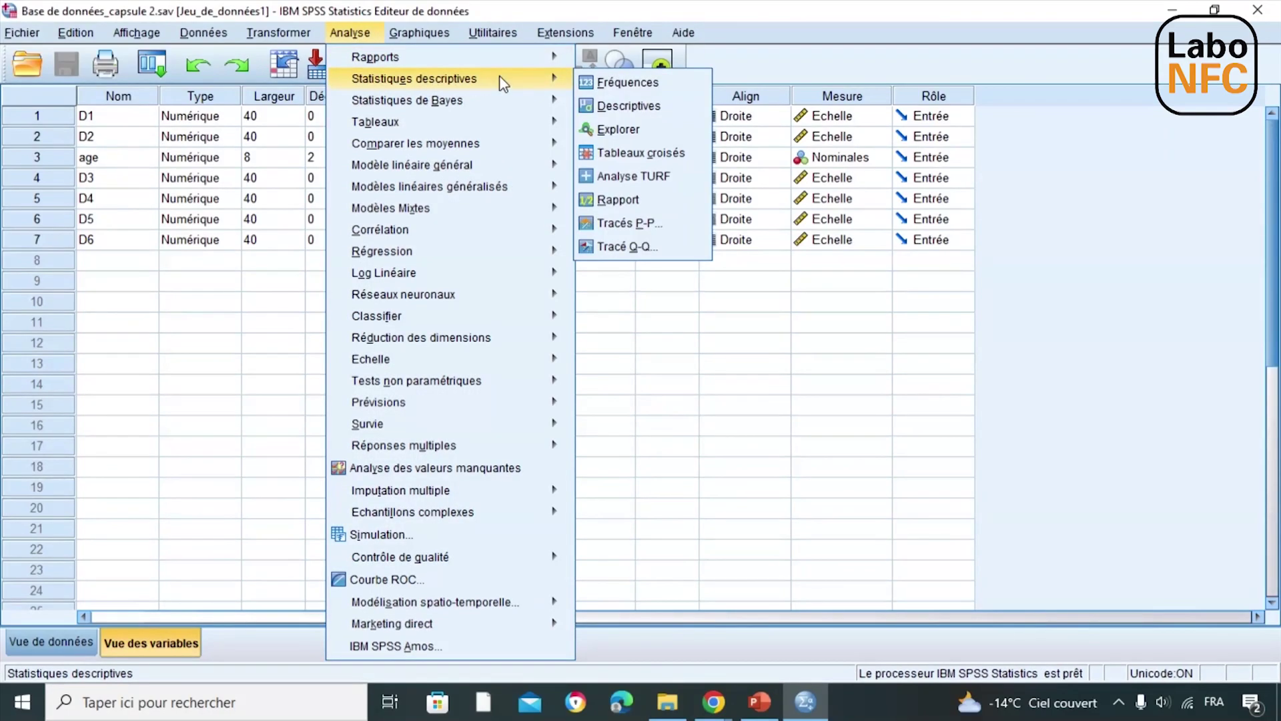
left_click(606, 83)
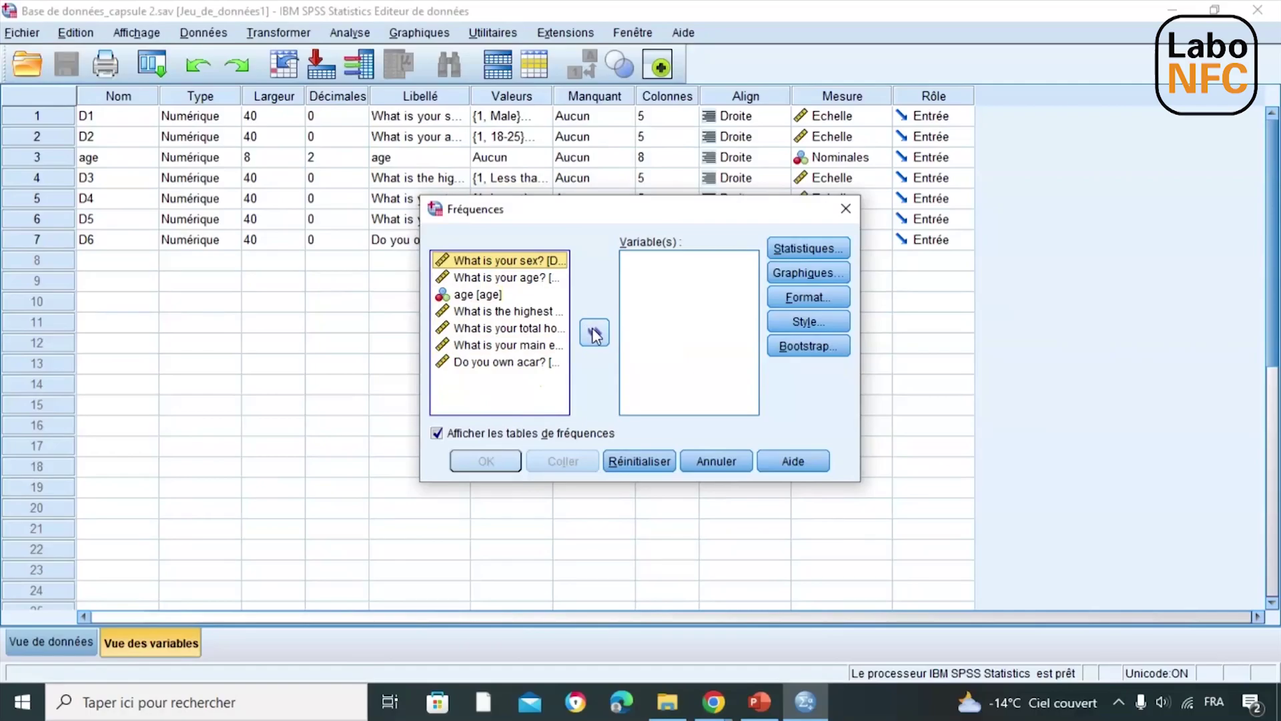
double_click(491, 260)
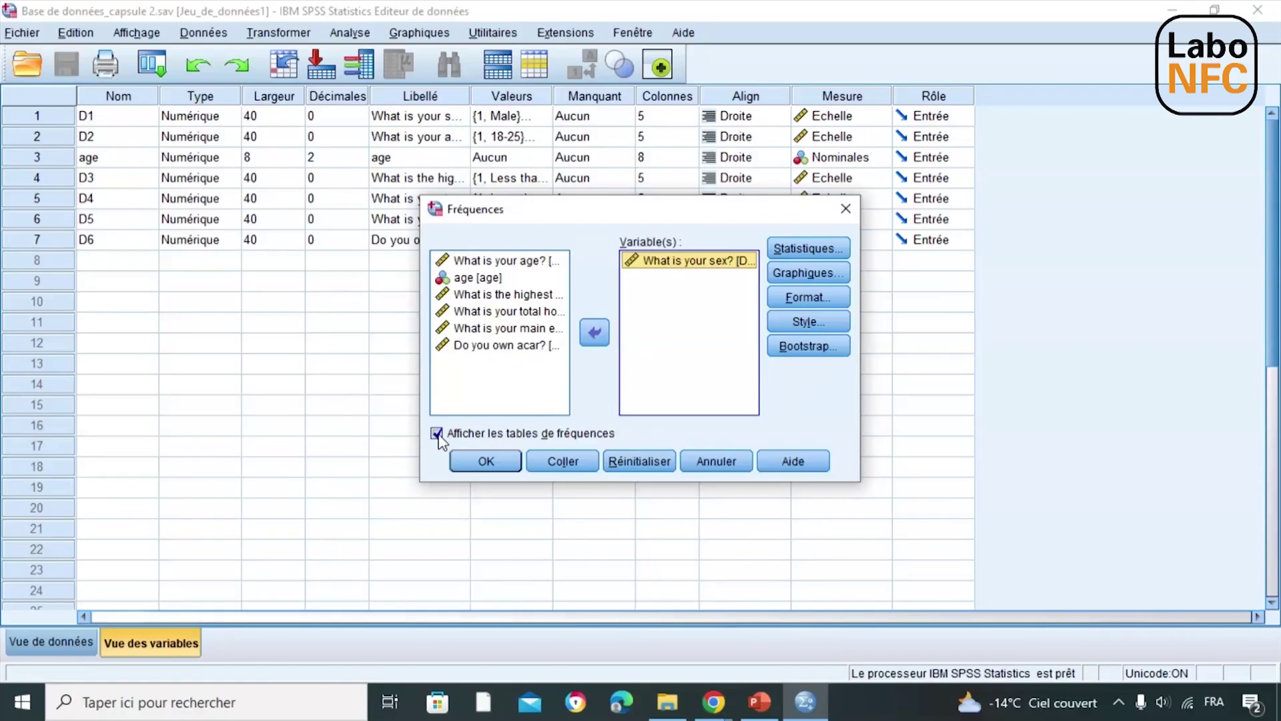
left_click(471, 464)
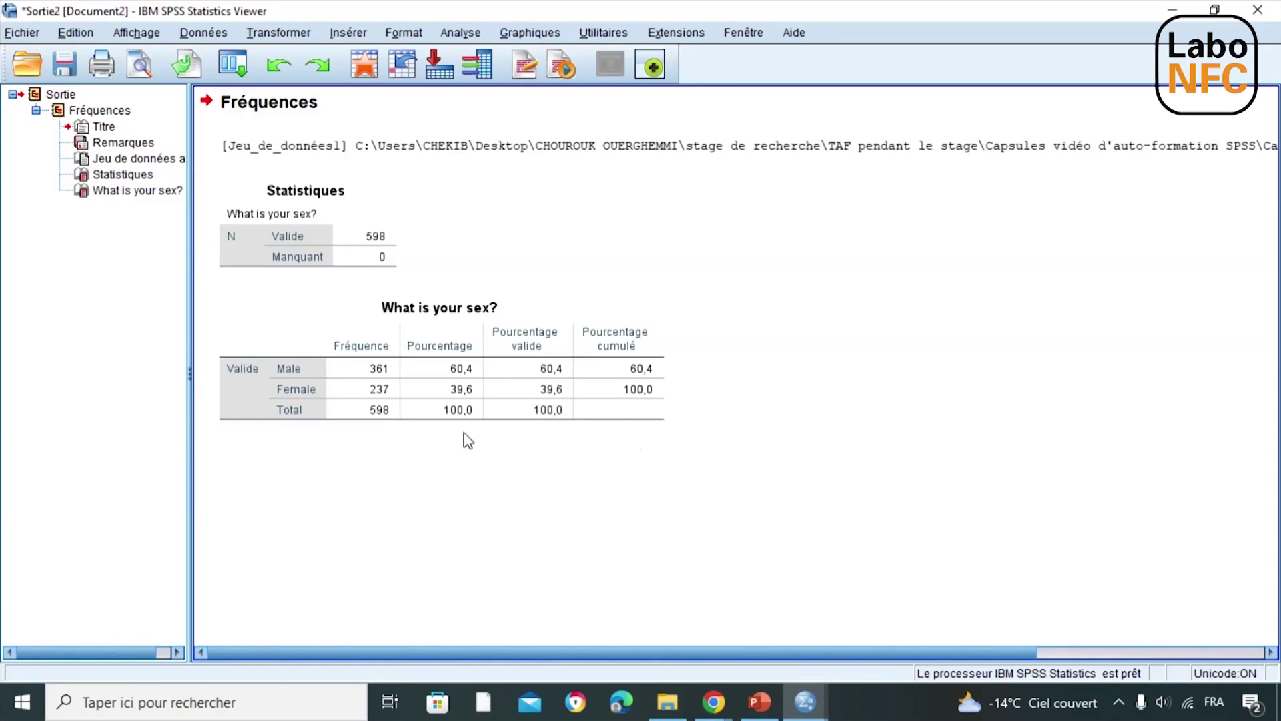
left_click(528, 379)
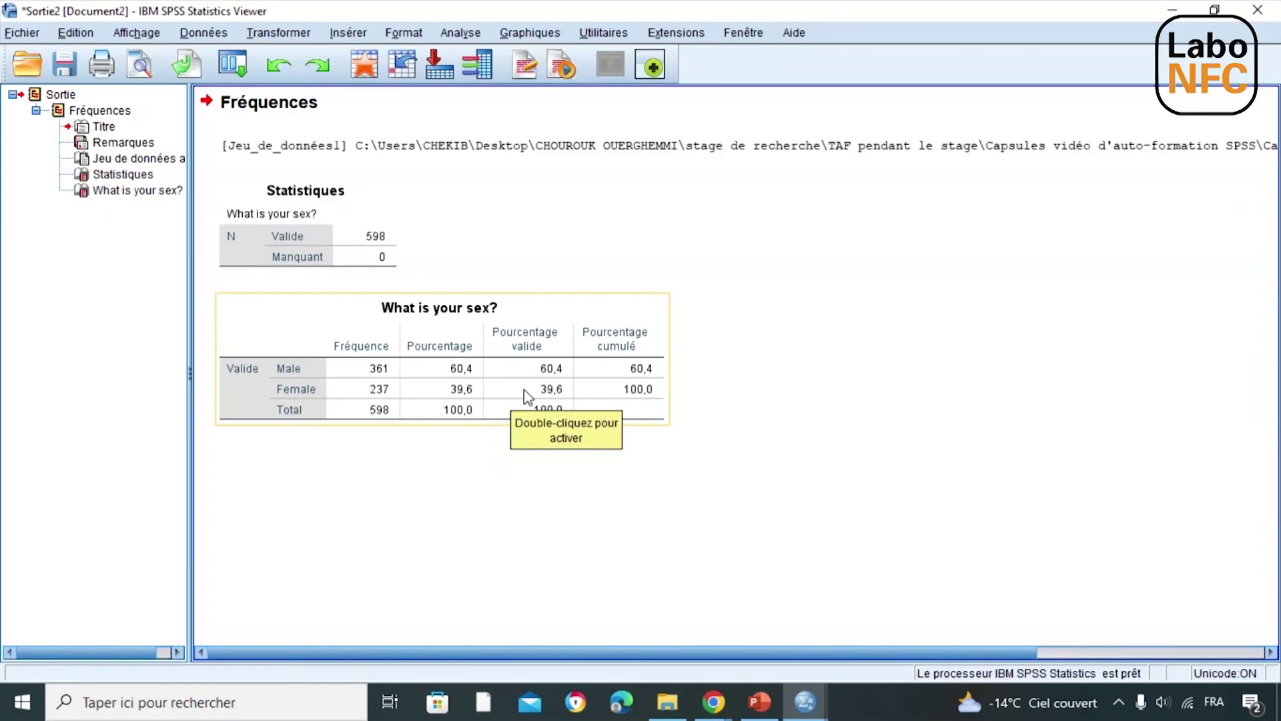
left_click(522, 456)
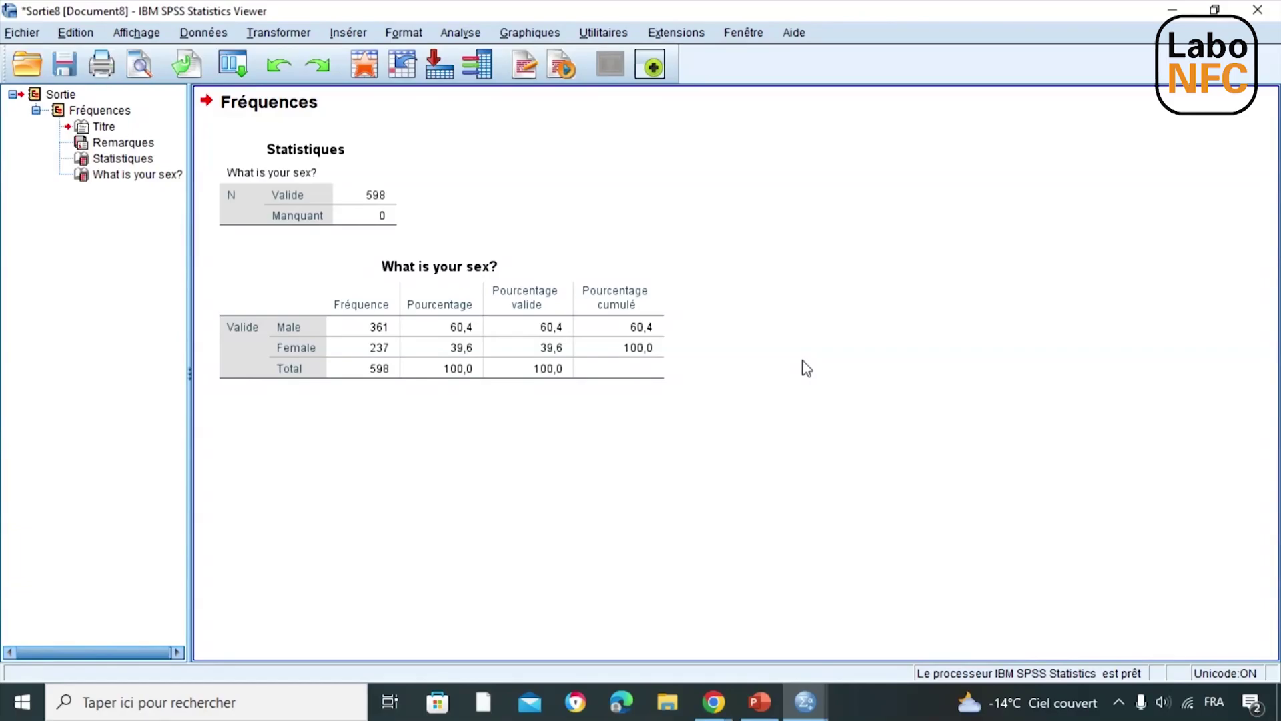
Start another Fréquences analysis, replacing the "What is your sex?" variable with age.
left_click(465, 33)
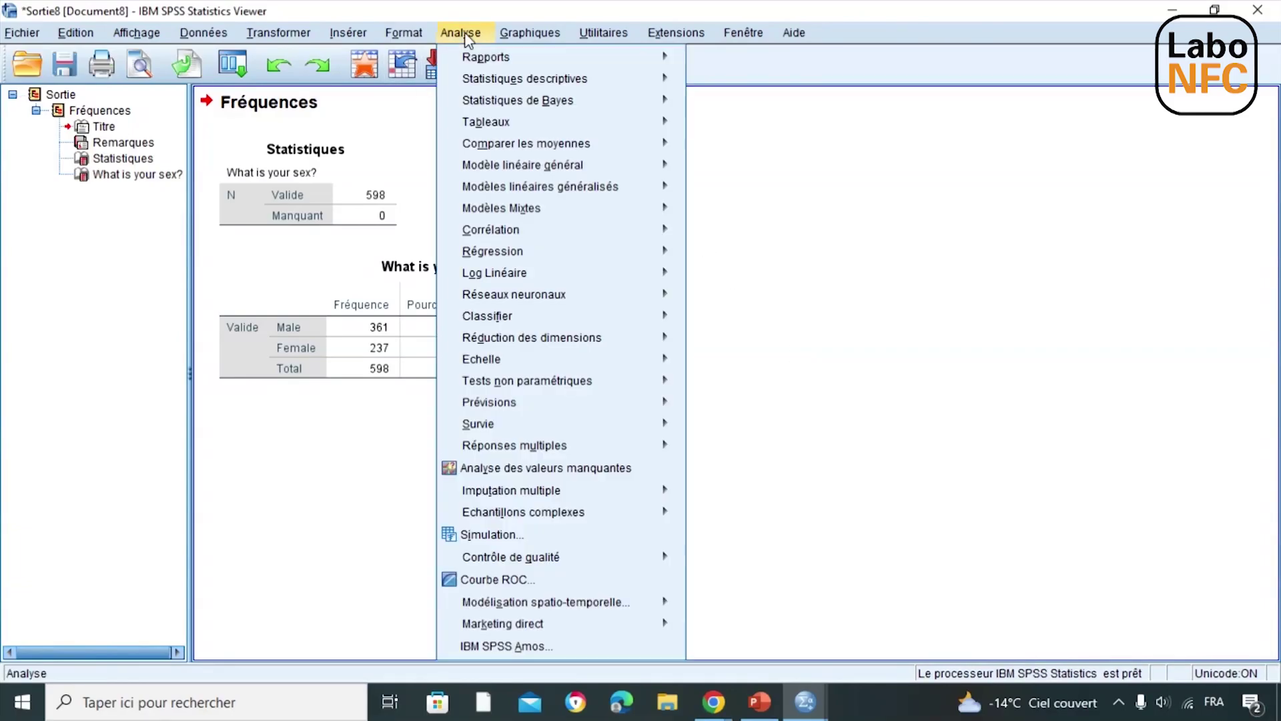
mouse_move(539, 80)
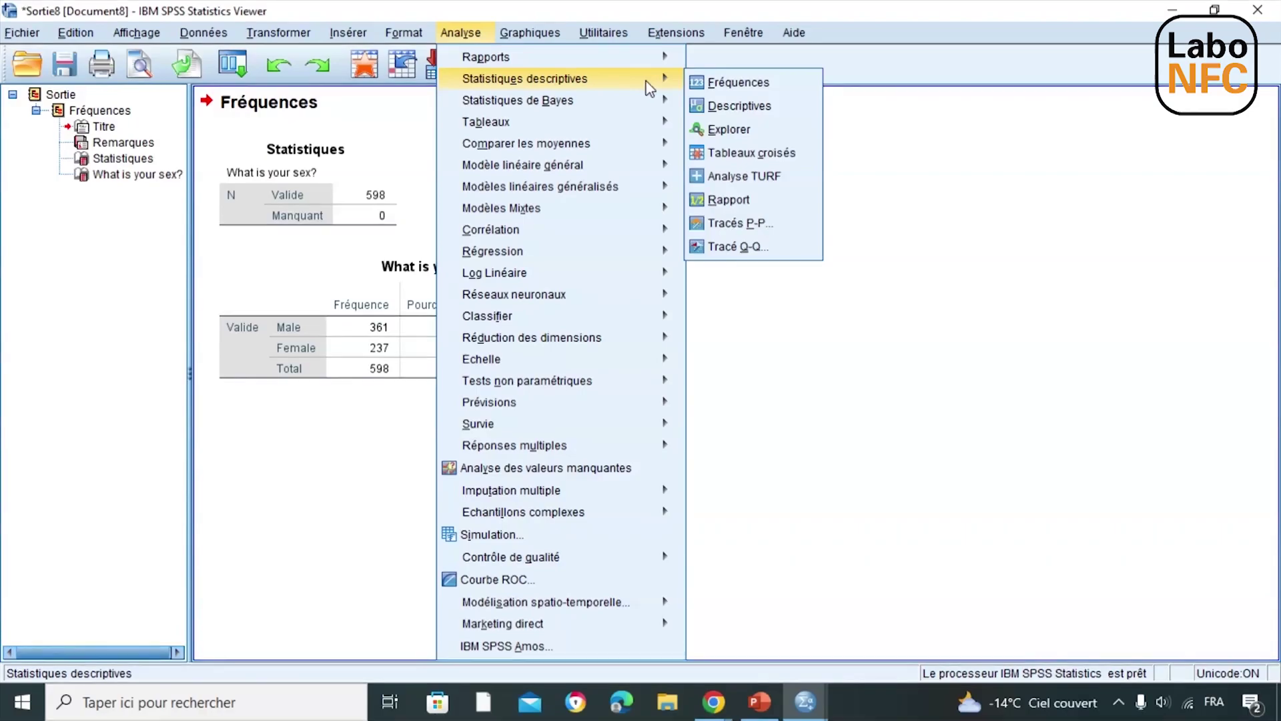
left_click(707, 82)
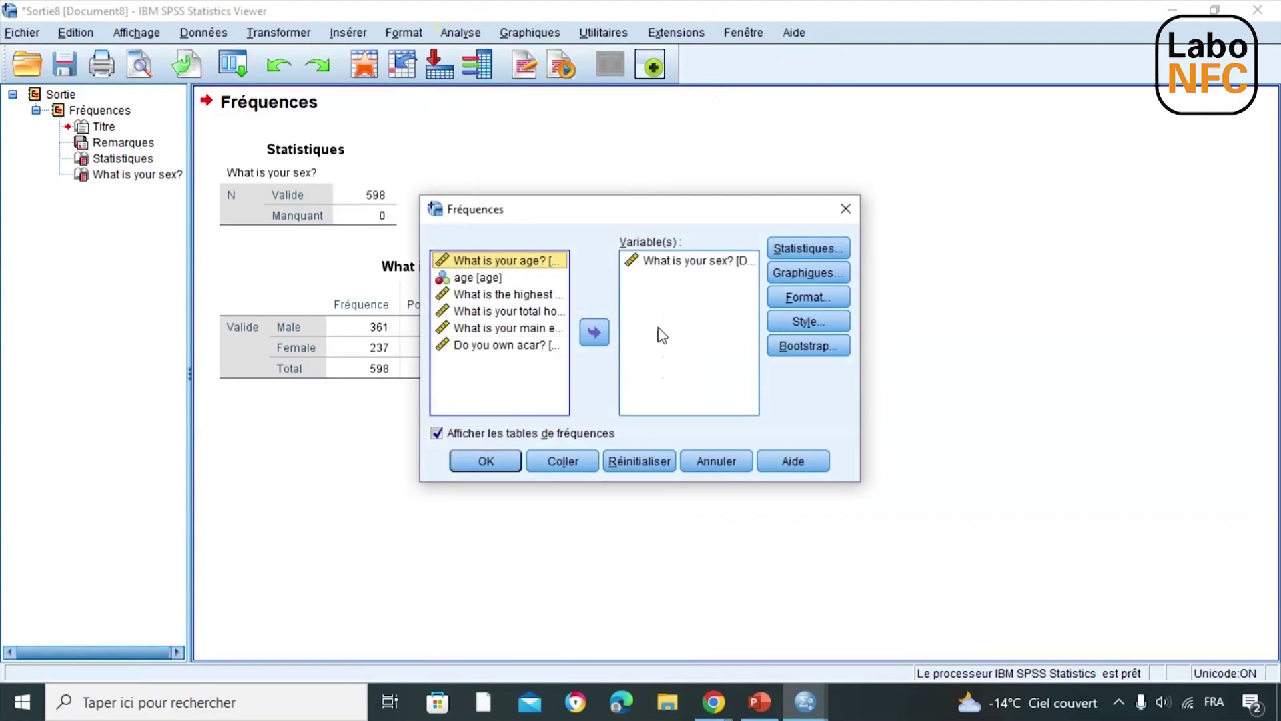
double_click(670, 265)
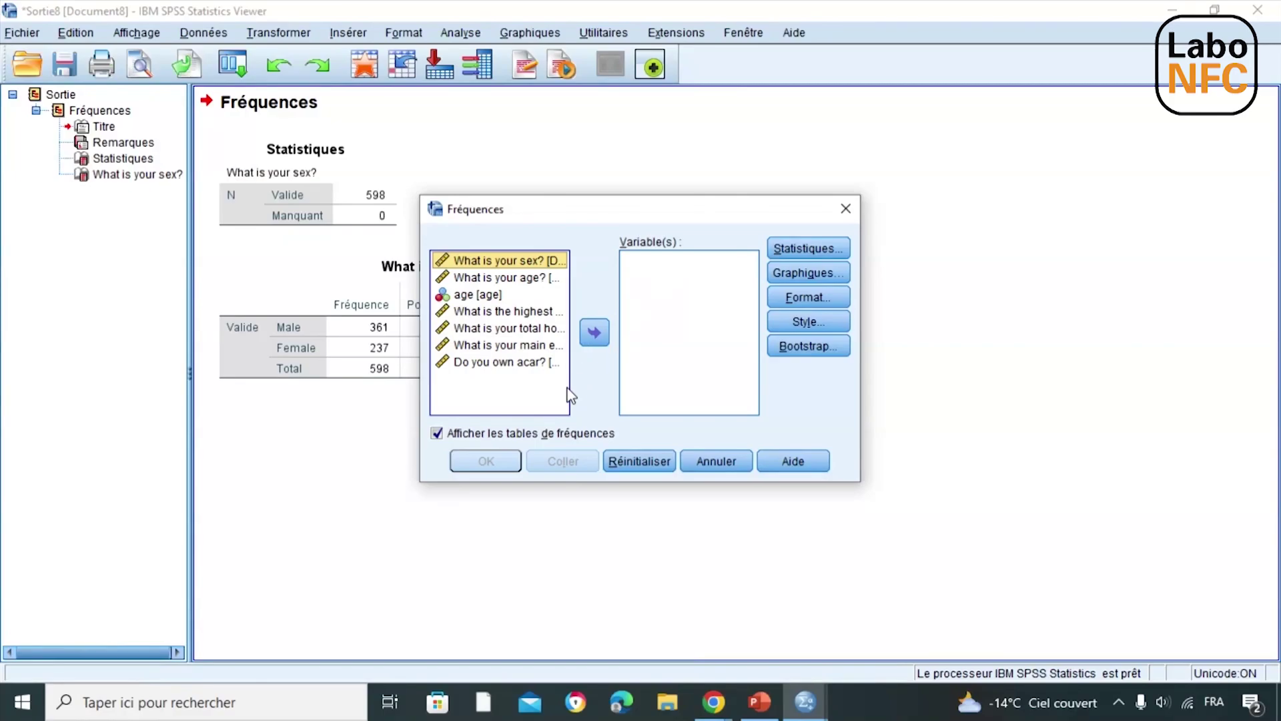
left_click(478, 294)
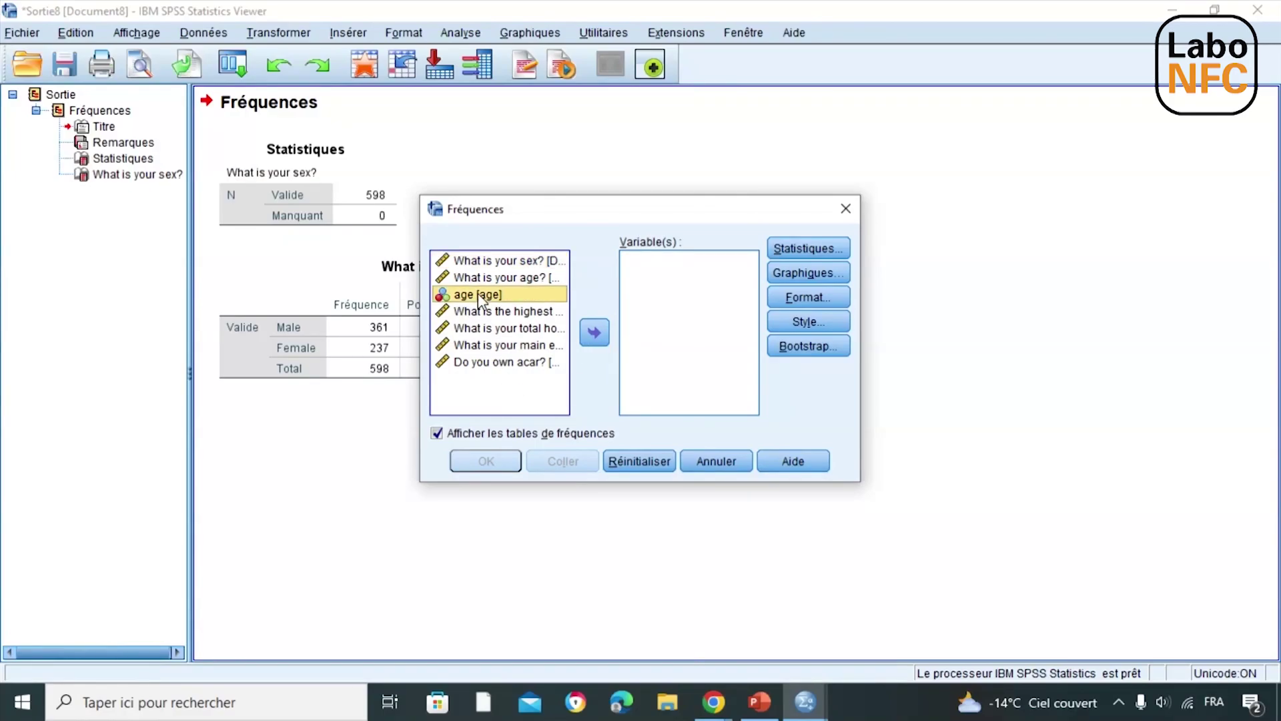
left_click(593, 333)
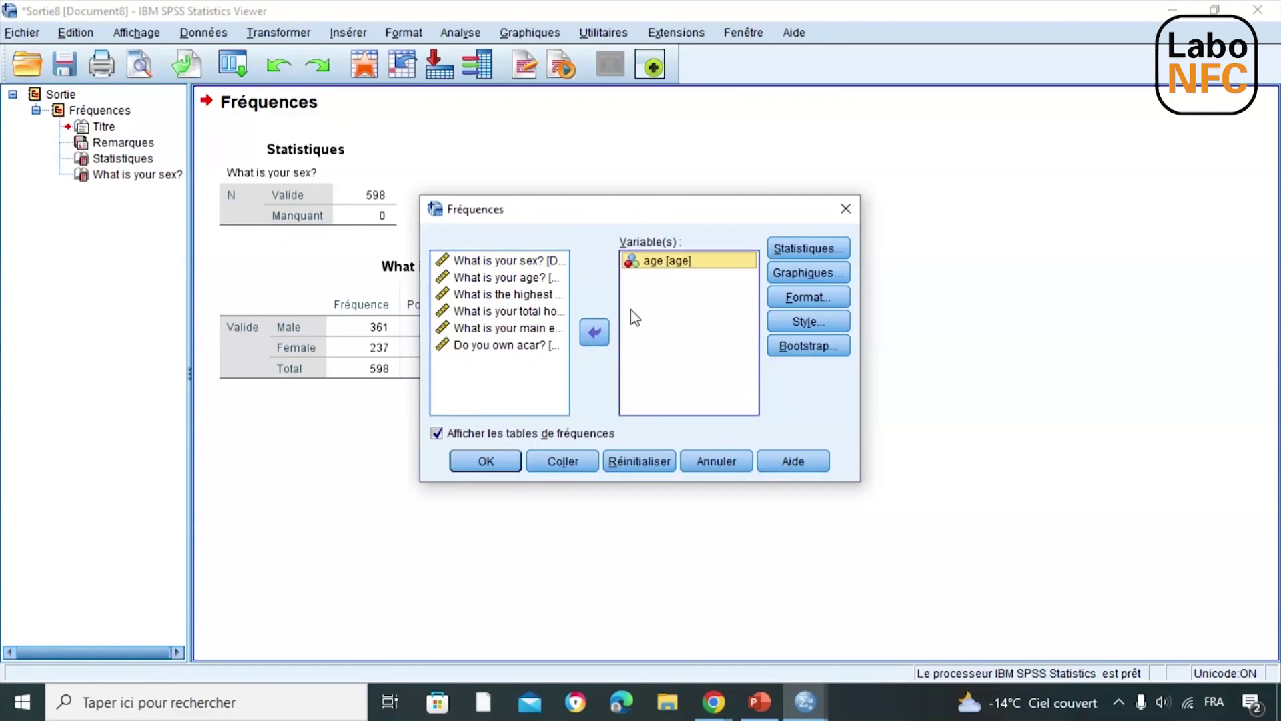
Include the central tendency statistics Moyenne, Médiane and Mode for the age analysis.
left_click(794, 249)
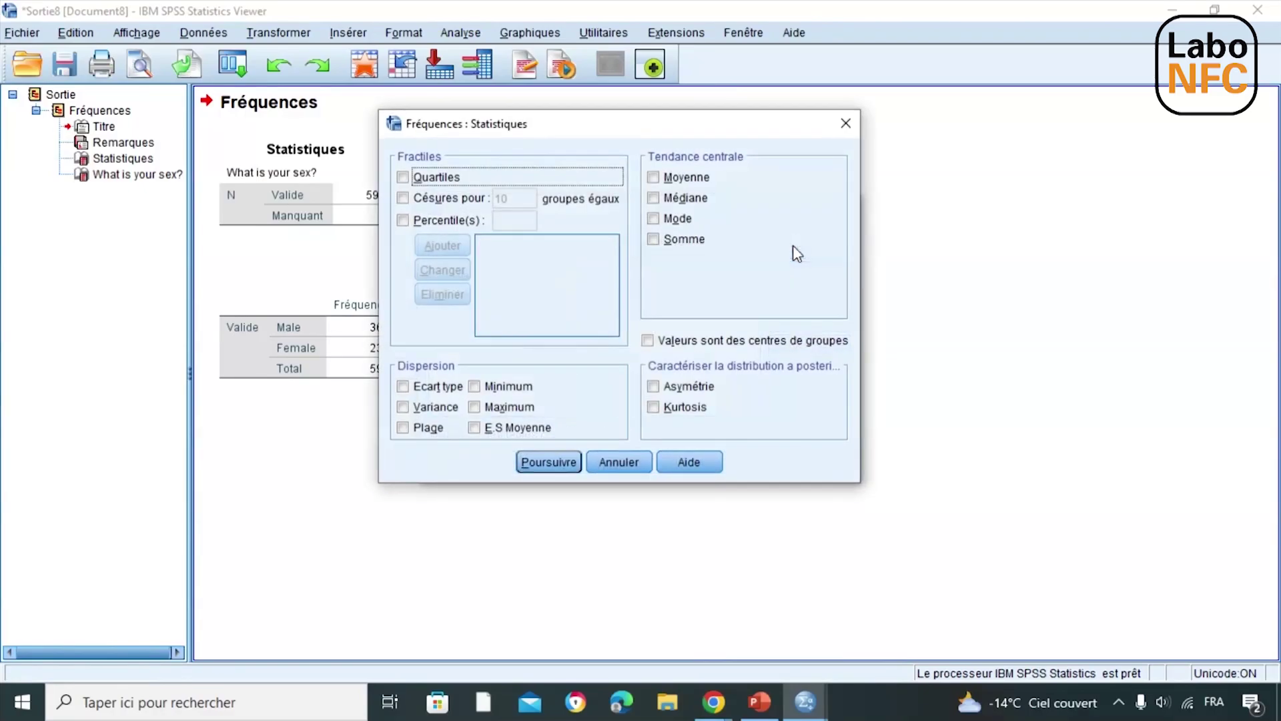
left_click(684, 178)
left_click(682, 198)
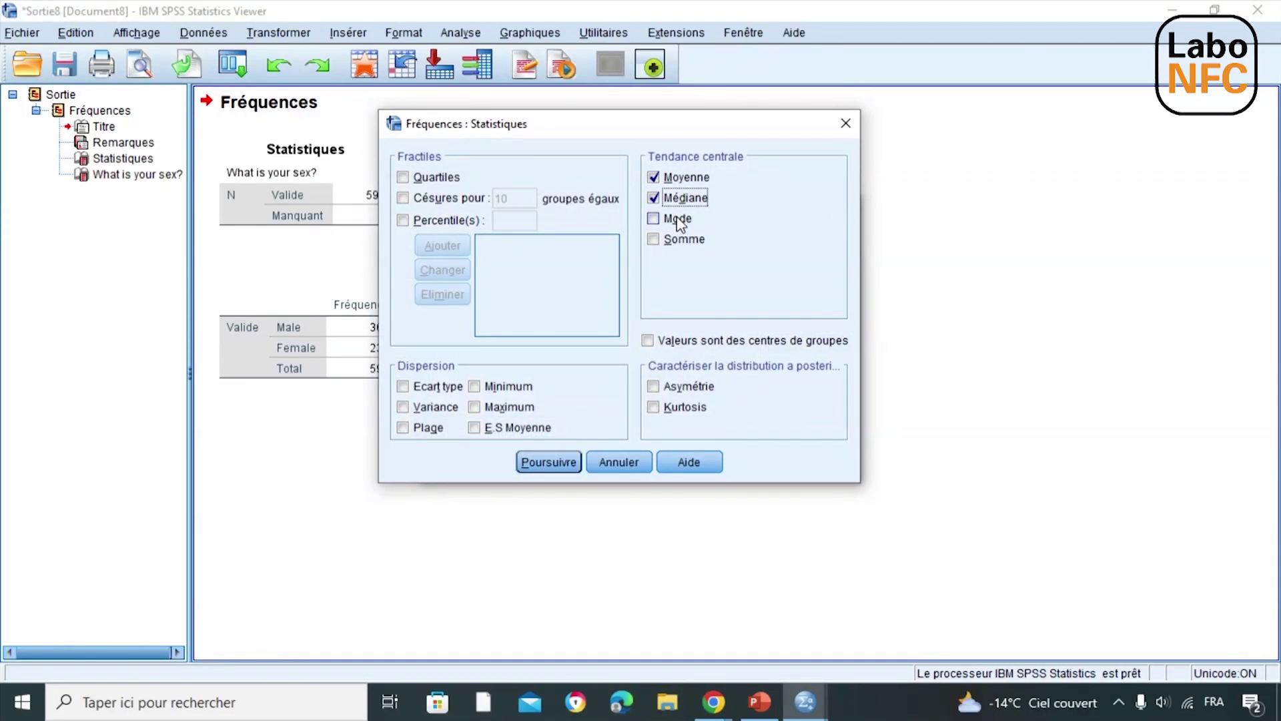
left_click(679, 219)
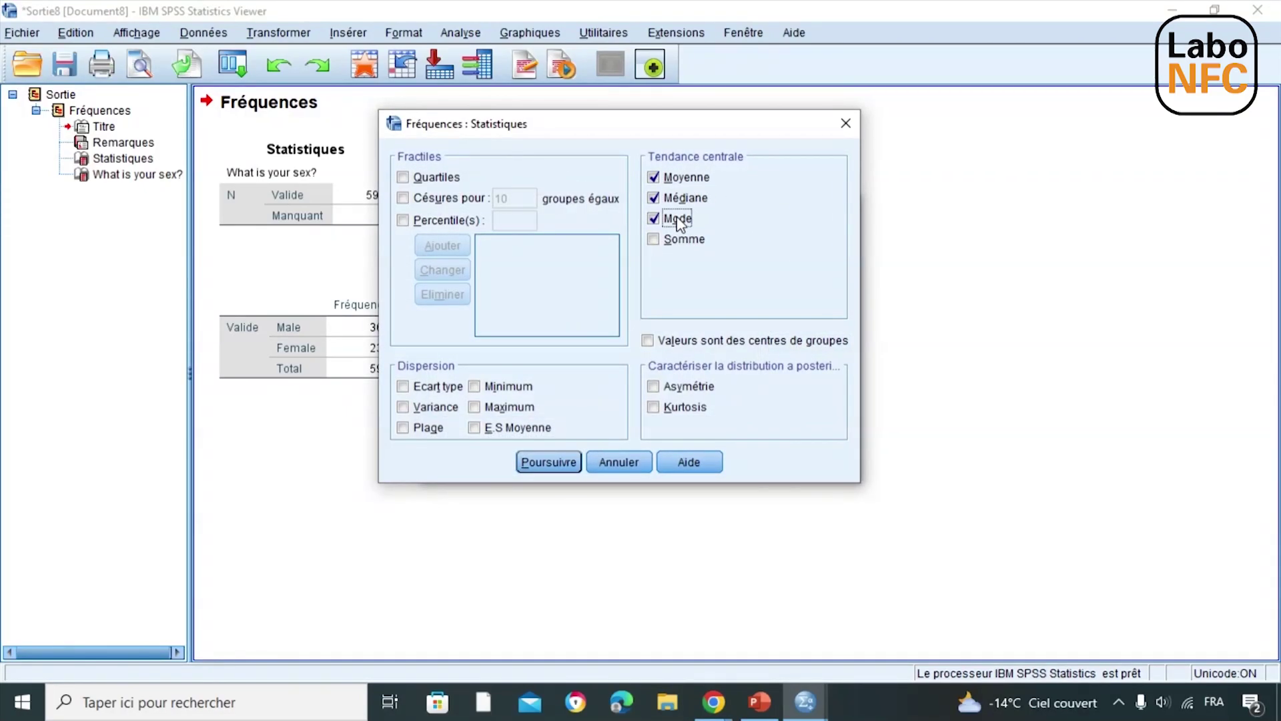
Add the dispersion statistics Ecart type, Variance, Plage, Minimum and Maximum, and run the age frequency analysis.
left_click(432, 387)
left_click(433, 407)
left_click(428, 427)
left_click(494, 389)
left_click(501, 408)
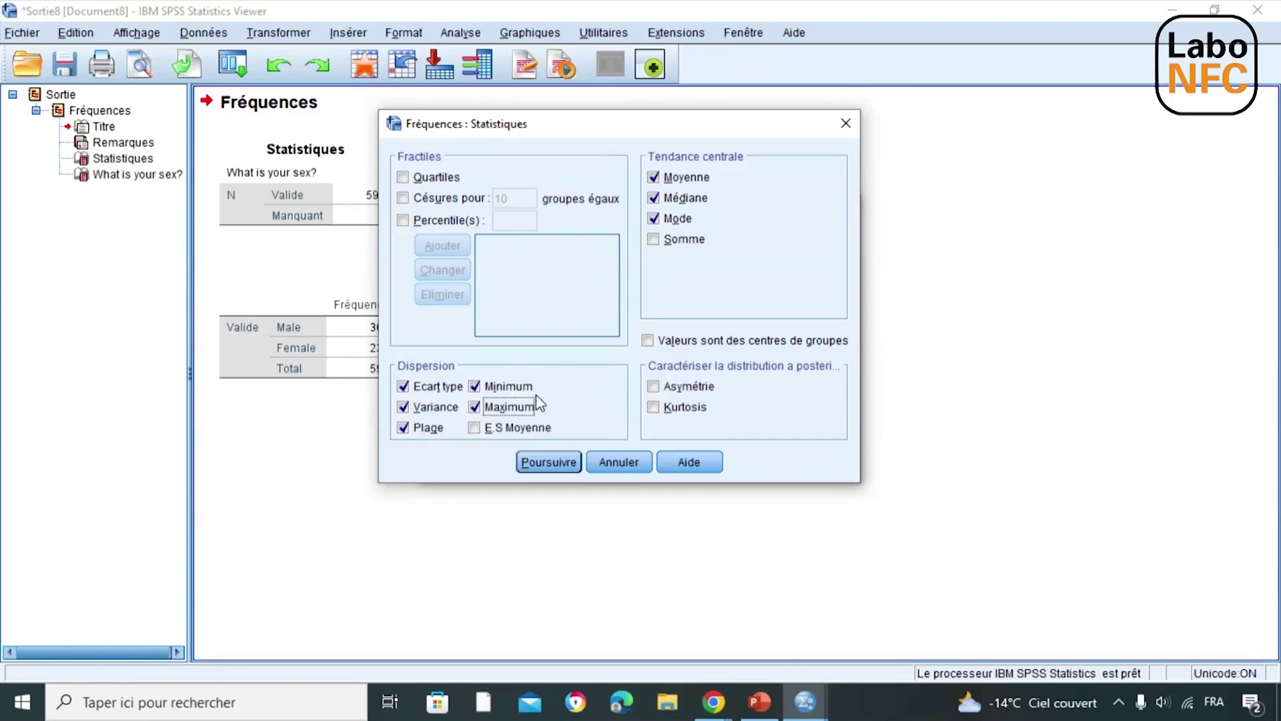
left_click(547, 461)
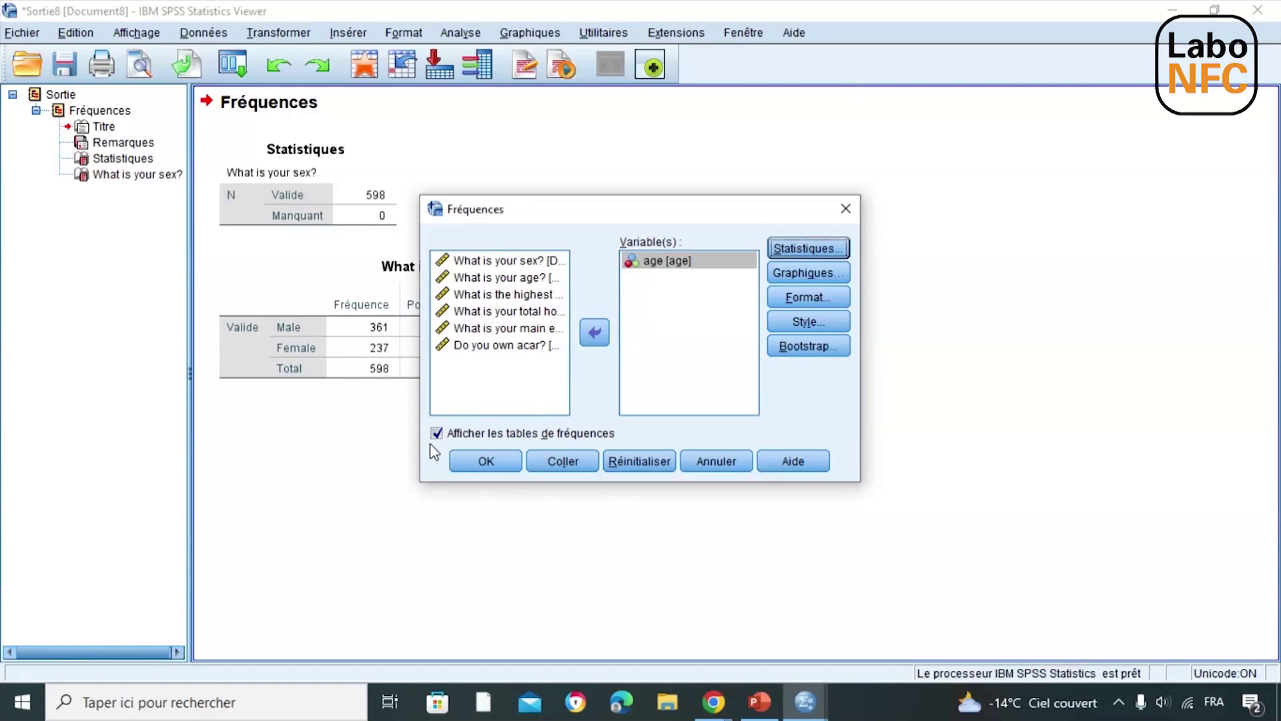
left_click(482, 457)
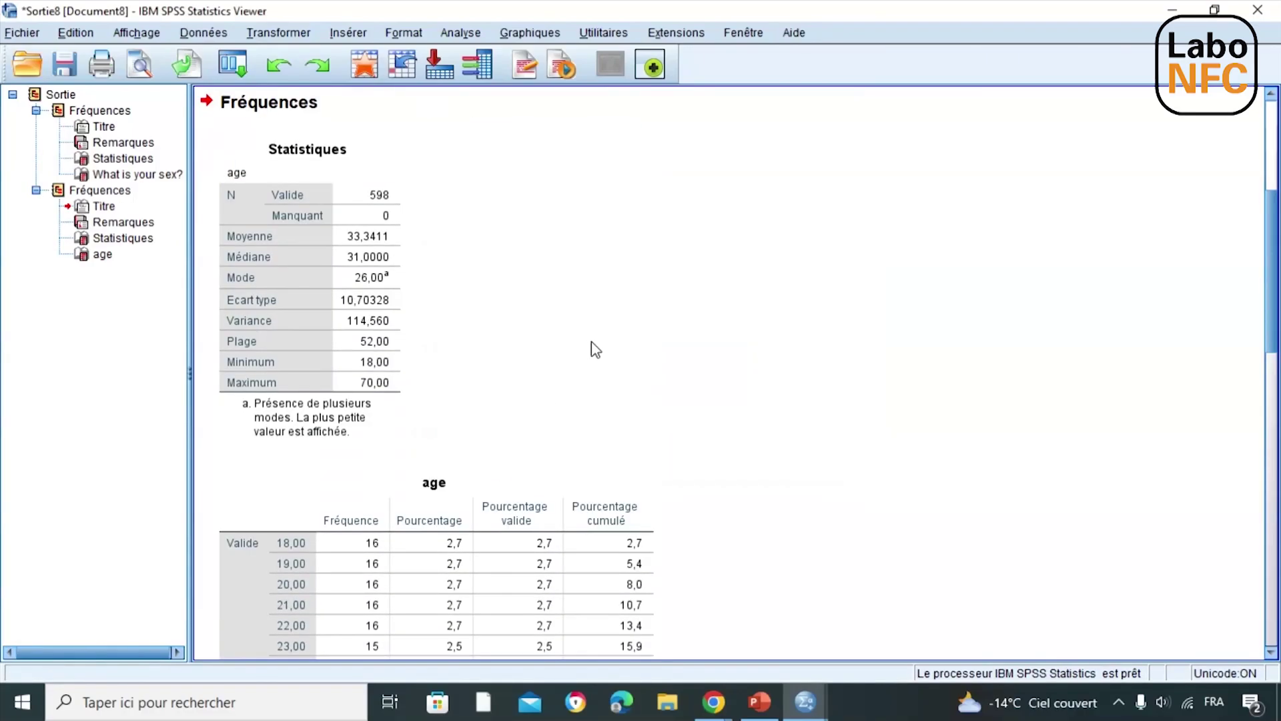
Examine the age output, reviewing the central tendency and dispersion statistics and the frequency table of individual ages.
left_click(320, 229)
left_click(479, 350)
scroll(595, 398, "down", 5)
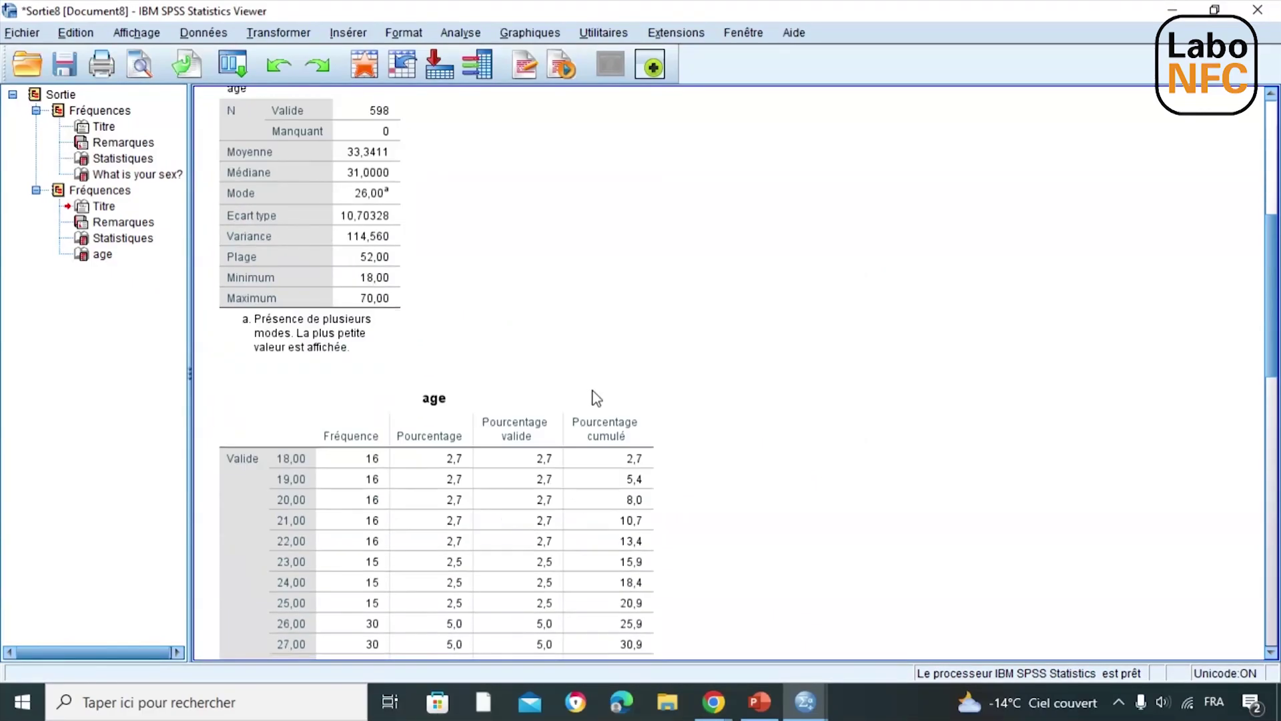
left_click(596, 397)
scroll(595, 398, "up", 6)
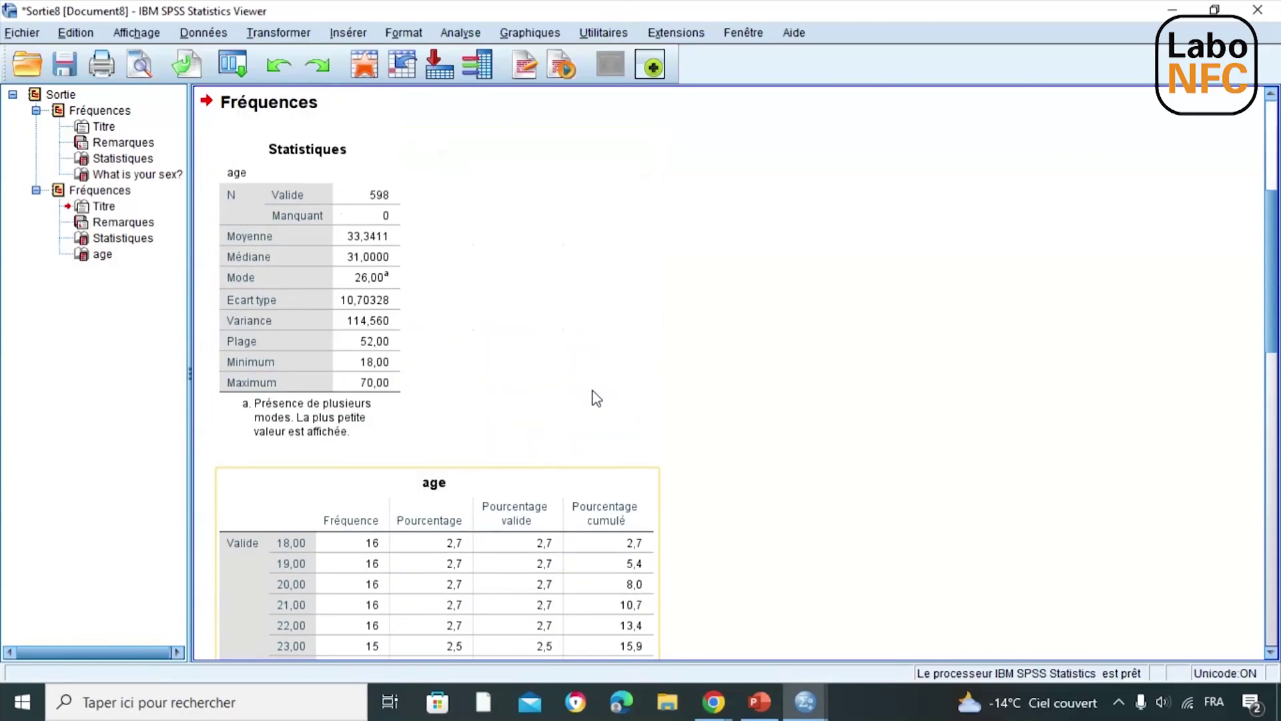
left_click(379, 338)
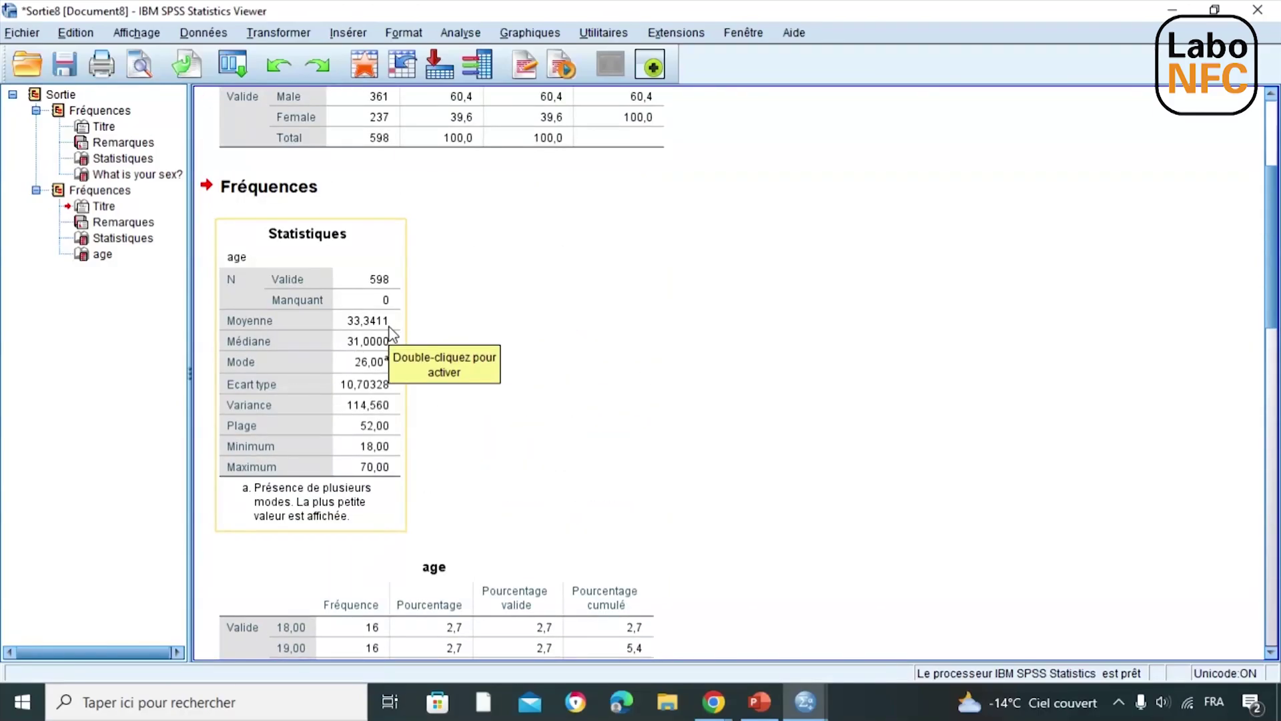
left_click(415, 337)
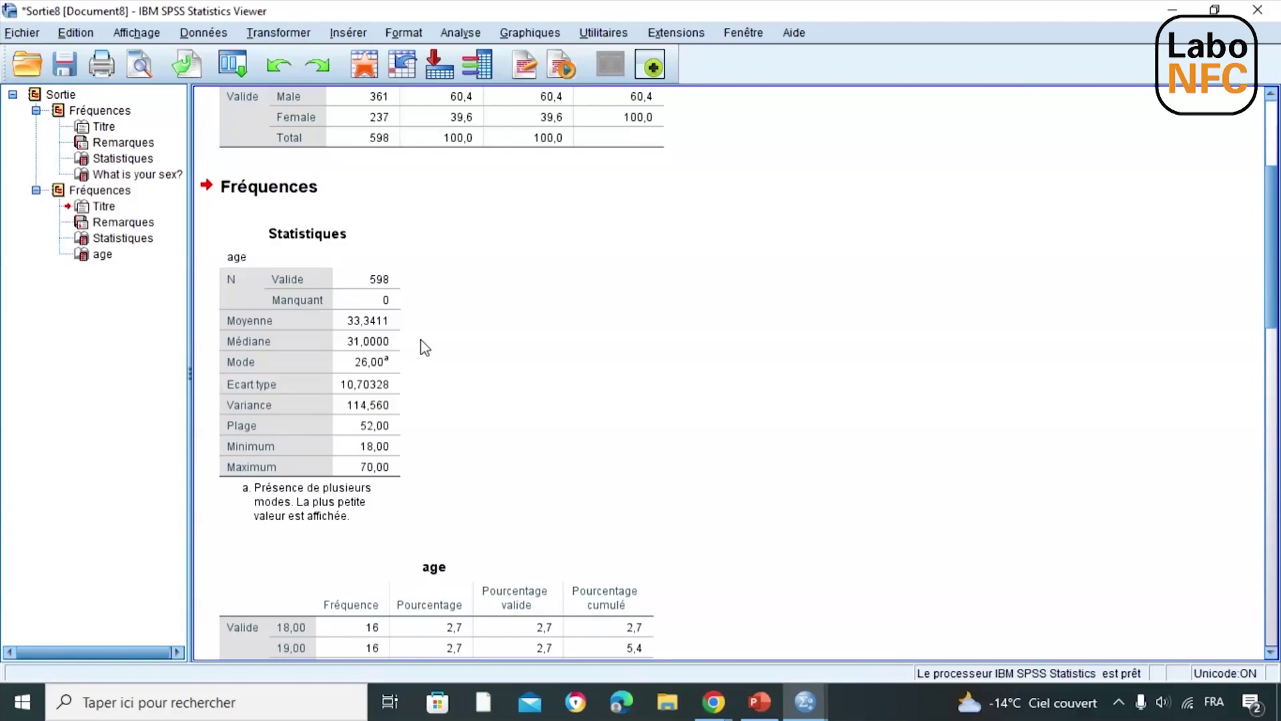
scroll(462, 356, "down", 3)
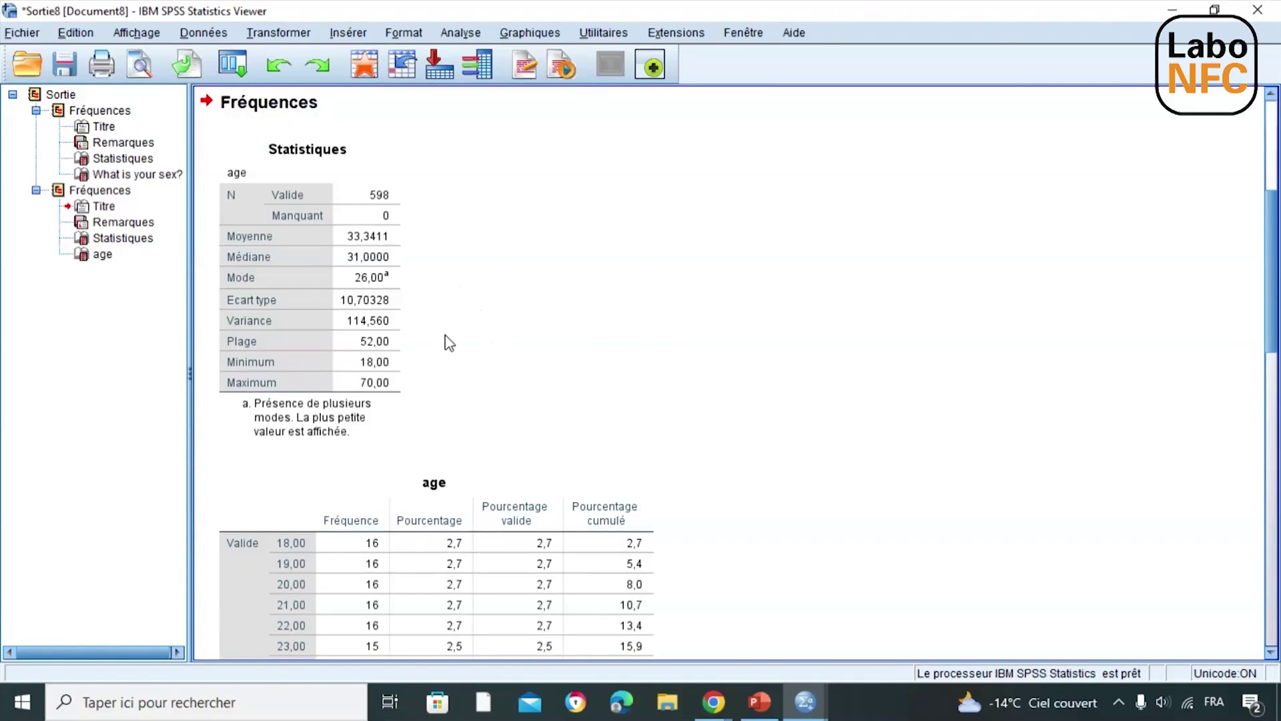
left_click(404, 281)
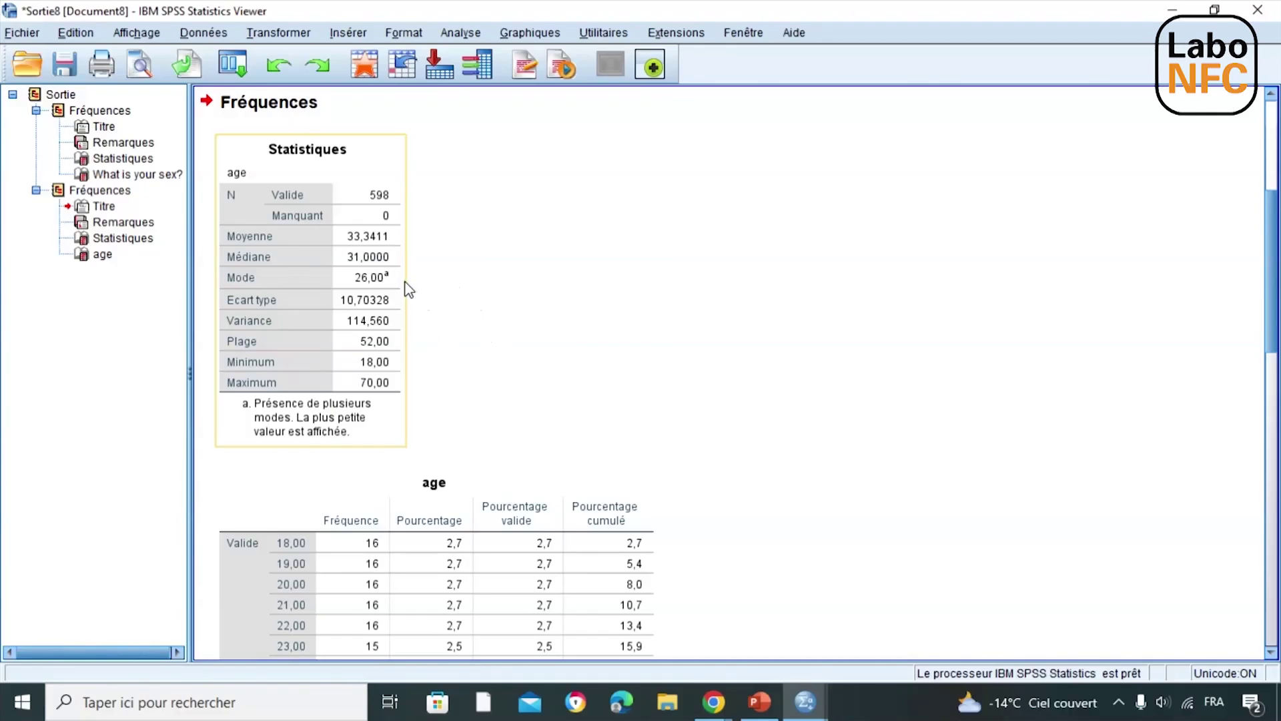
left_click(463, 298)
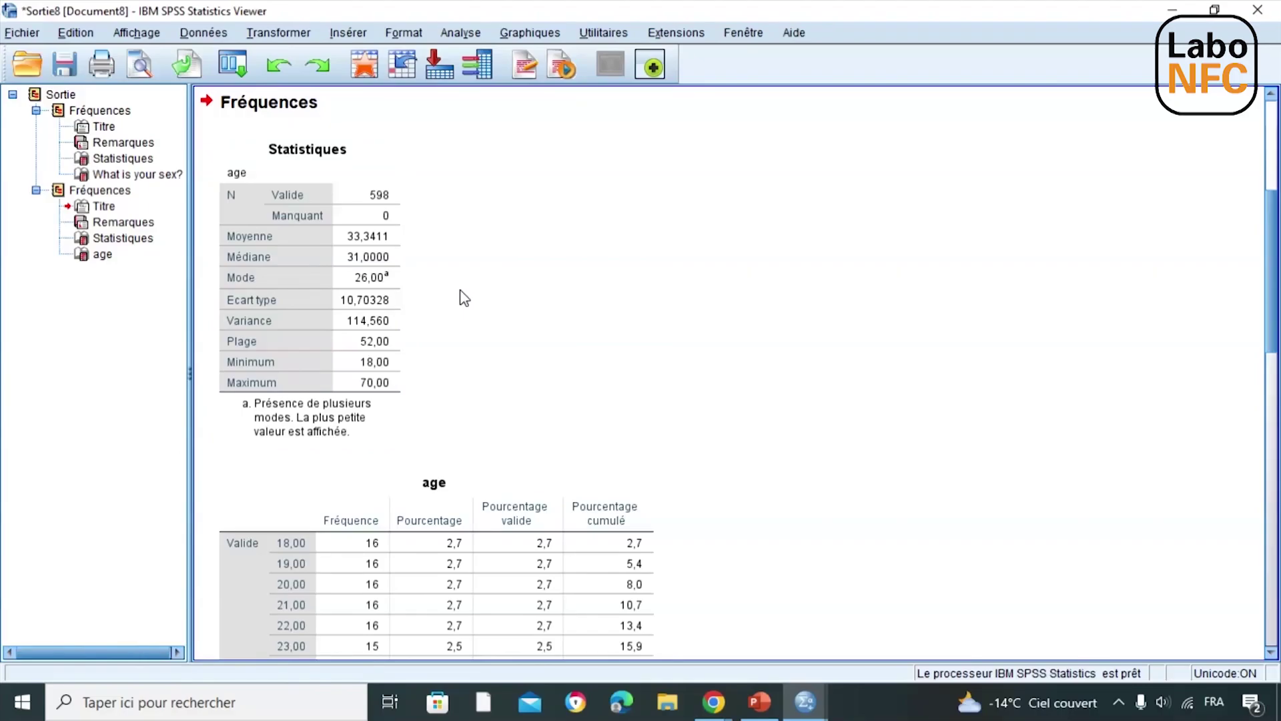
scroll(464, 297, "down", 10)
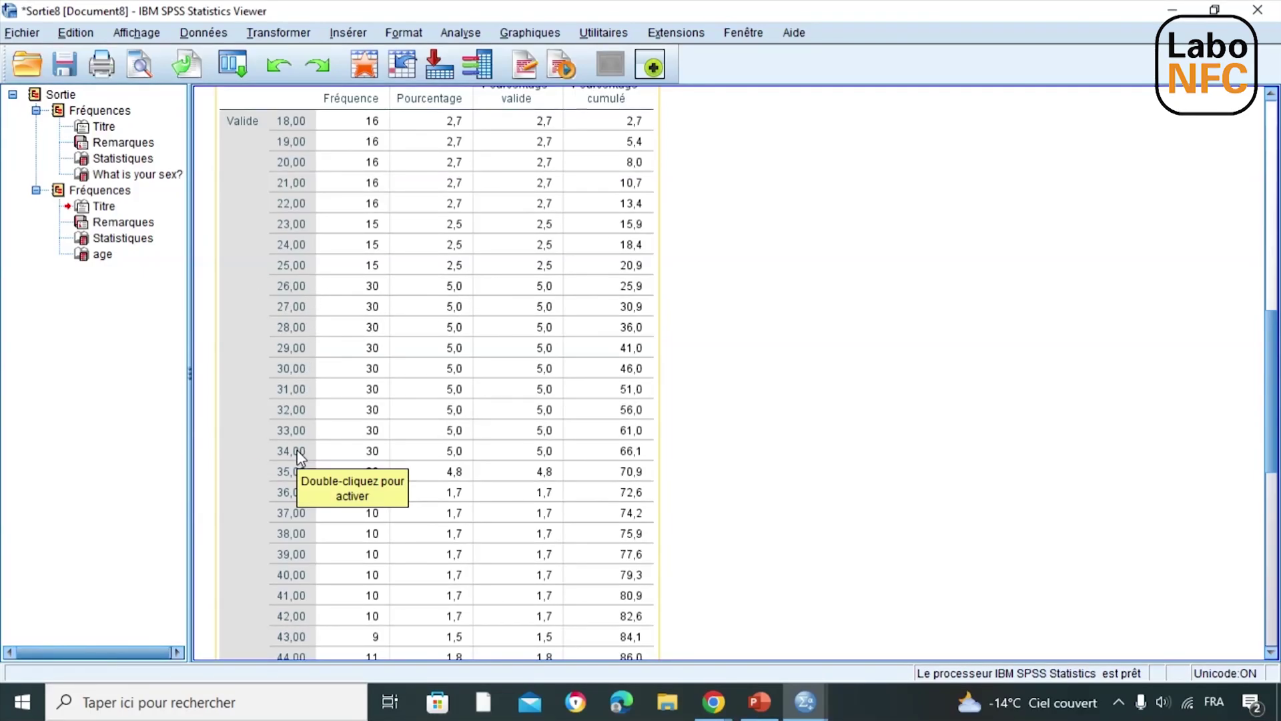
scroll(747, 363, "up", 4)
scroll(746, 361, "up", 3)
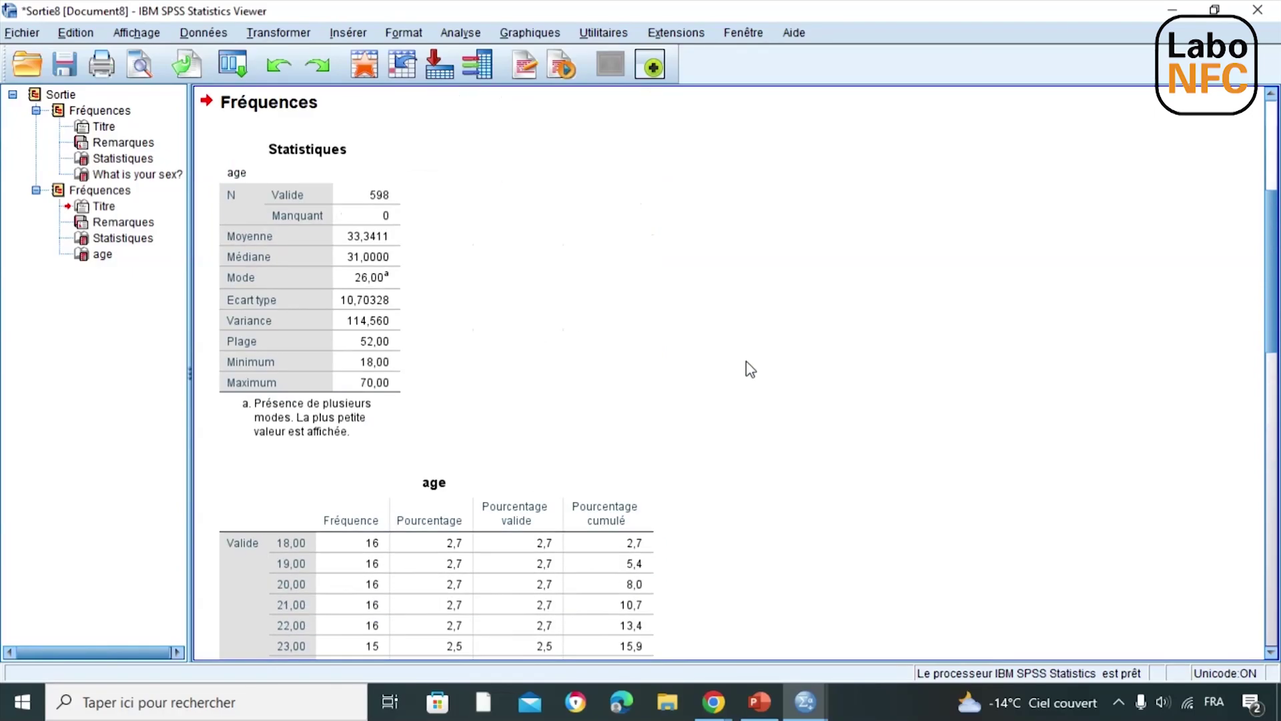